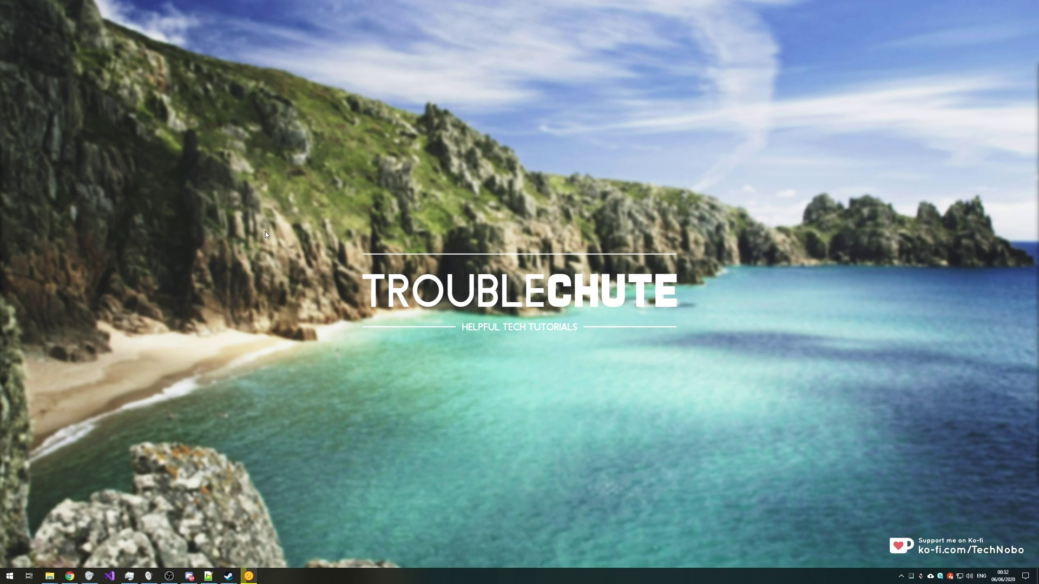
Step: Open the Steam account menu to show the R 40.41 wallet balance
{"action": "left_click", "coordinate": [661, 125]}
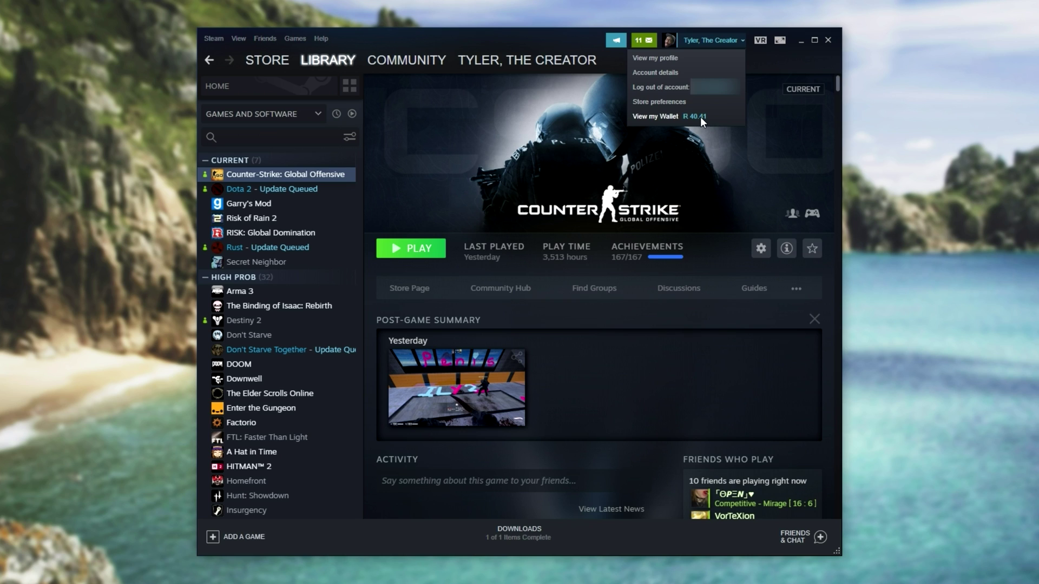
Step: Go to the Add Funds page and highlight the R 60.00 to R 1 200.00 amount headings
{"action": "left_click", "coordinate": [700, 117]}
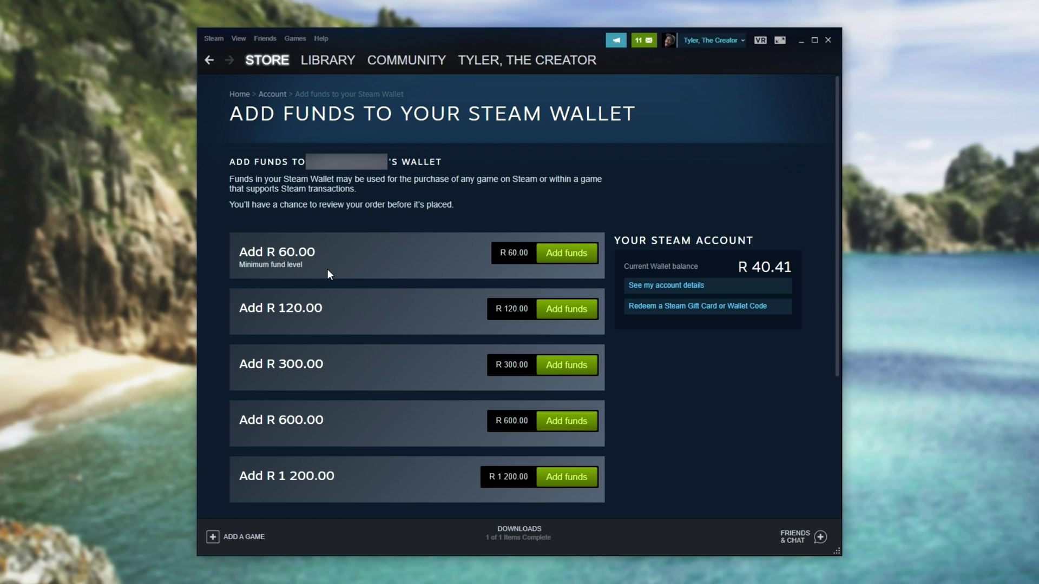
{"action": "left_click_drag", "start_coordinate": [324, 254], "coordinate": [235, 251]}
{"action": "left_click_drag", "start_coordinate": [322, 308], "coordinate": [275, 308]}
{"action": "left_click_drag", "start_coordinate": [315, 364], "coordinate": [294, 364]}
{"action": "left_click_drag", "start_coordinate": [307, 421], "coordinate": [263, 420]}
{"action": "left_click_drag", "start_coordinate": [314, 476], "coordinate": [255, 476]}
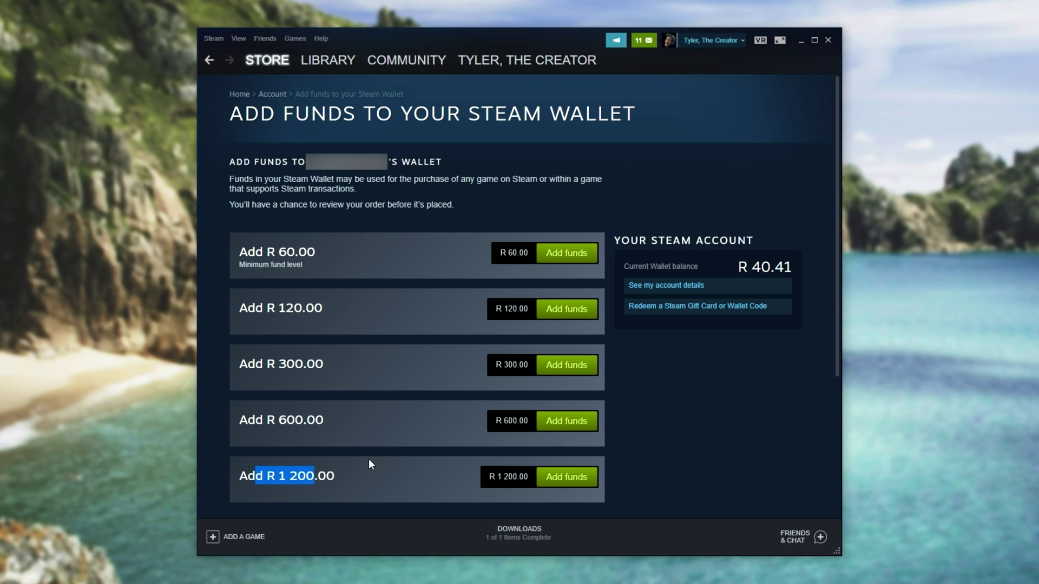
{"action": "left_click", "coordinate": [363, 464]}
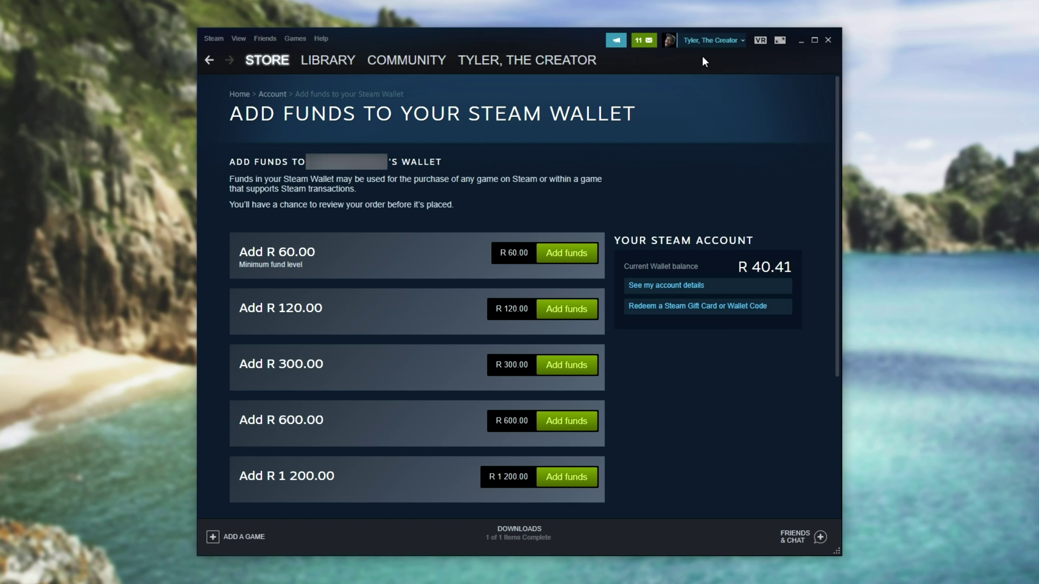
Step: Reopen the account menu and copy the Add Funds page URL from the context menu
{"action": "left_click", "coordinate": [714, 40]}
{"action": "right_click", "coordinate": [420, 282]}
{"action": "left_click", "coordinate": [455, 348]}
Step: Minimize the Steam client and open Chrome DevTools via Inspect on the Add Funds page
{"action": "left_click", "coordinate": [801, 40]}
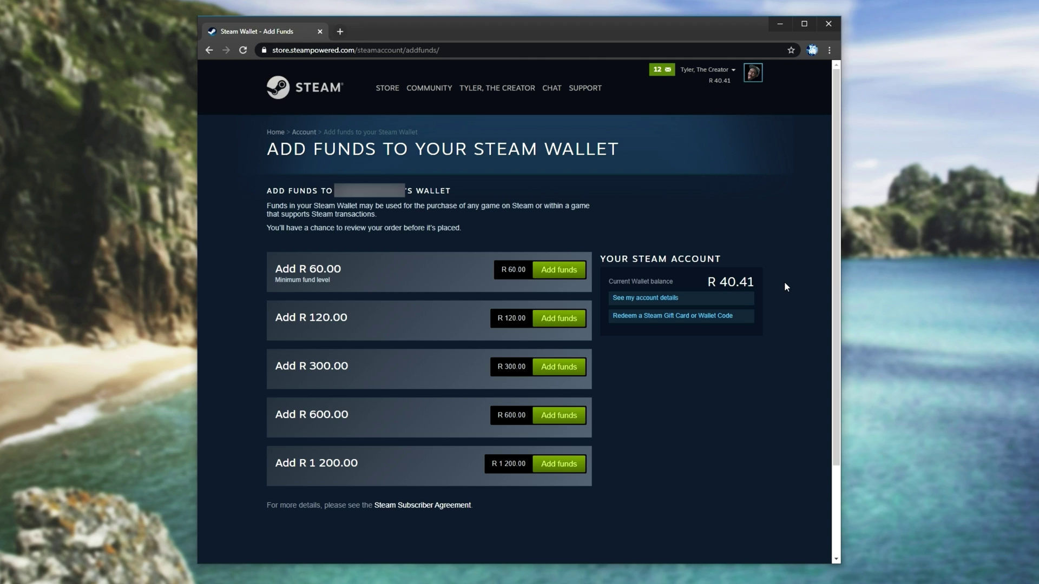
{"action": "left_click_drag", "start_coordinate": [306, 268], "coordinate": [442, 435]}
{"action": "left_click", "coordinate": [423, 409]}
{"action": "right_click", "coordinate": [624, 362]}
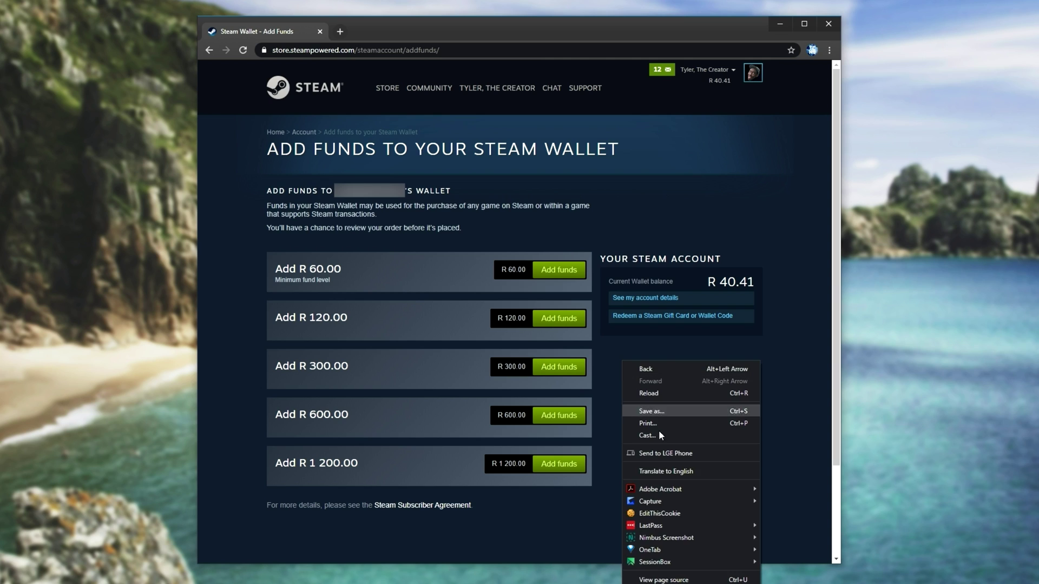
{"action": "left_click", "coordinate": [644, 577]}
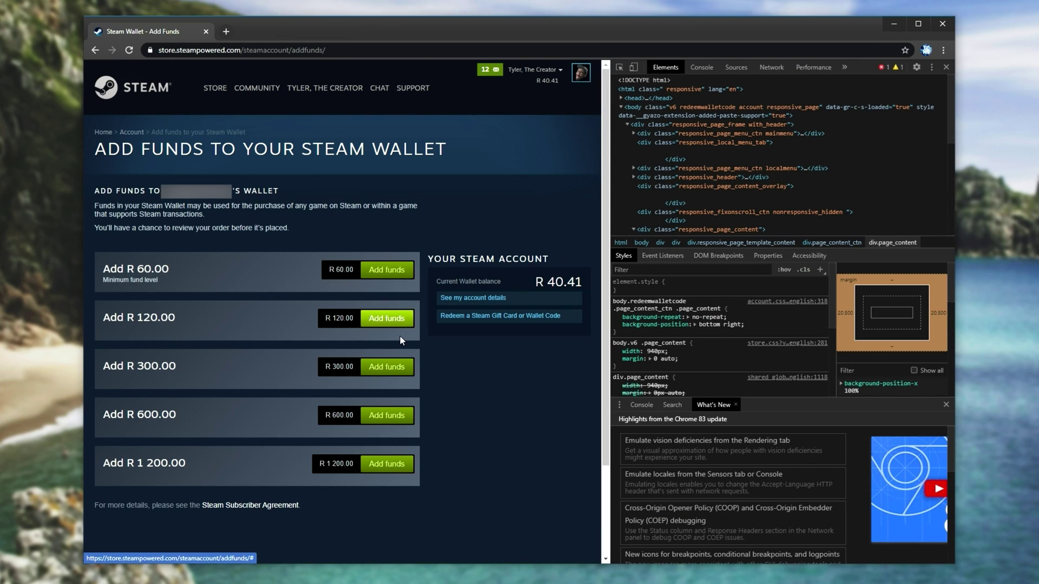
Step: Inspect the R 60.00 Add funds button and select its parent <a> link element
{"action": "right_click", "coordinate": [390, 272]}
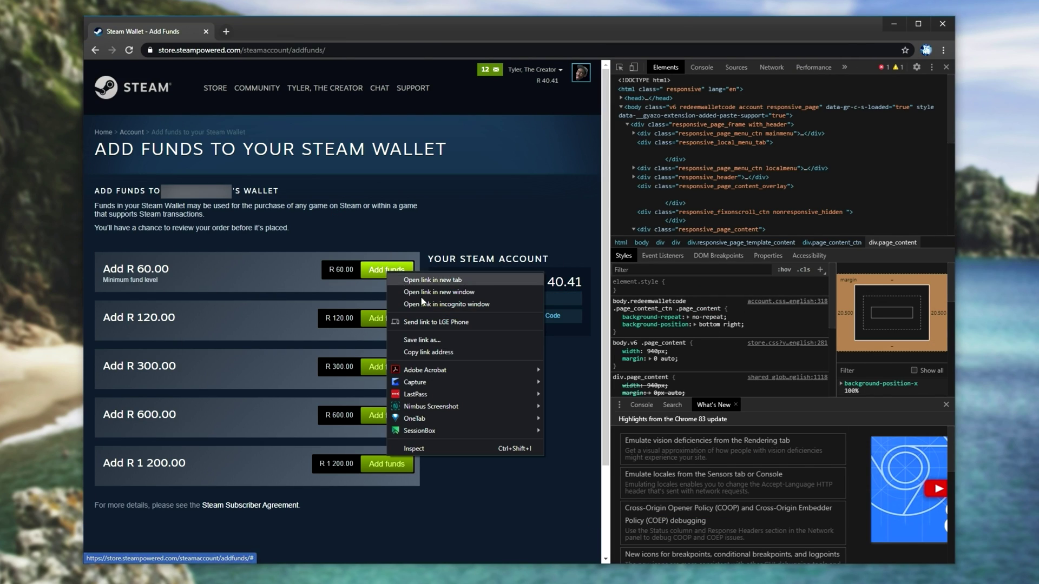
{"action": "left_click", "coordinate": [475, 449]}
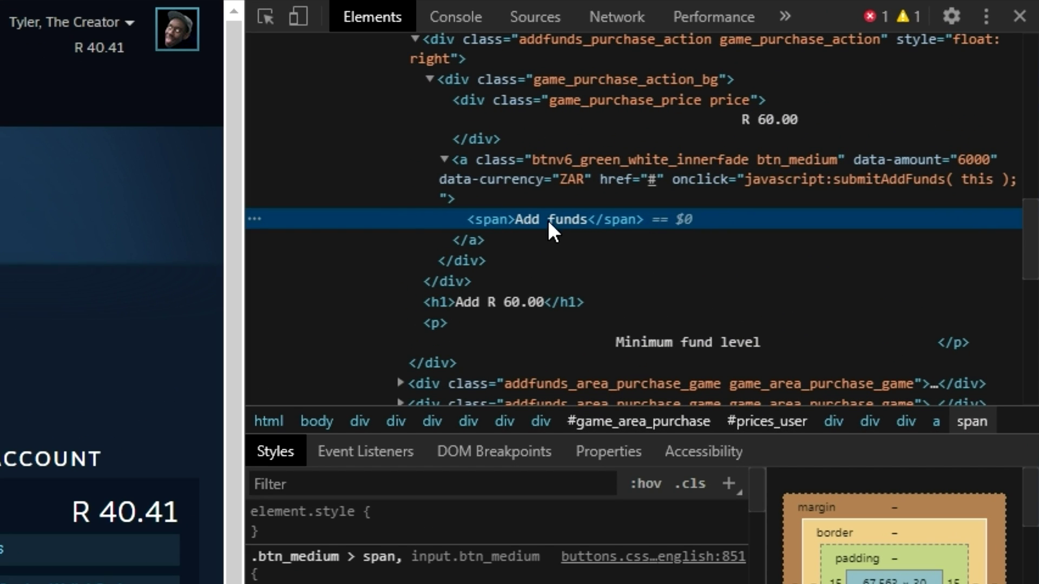
{"action": "left_click", "coordinate": [493, 179]}
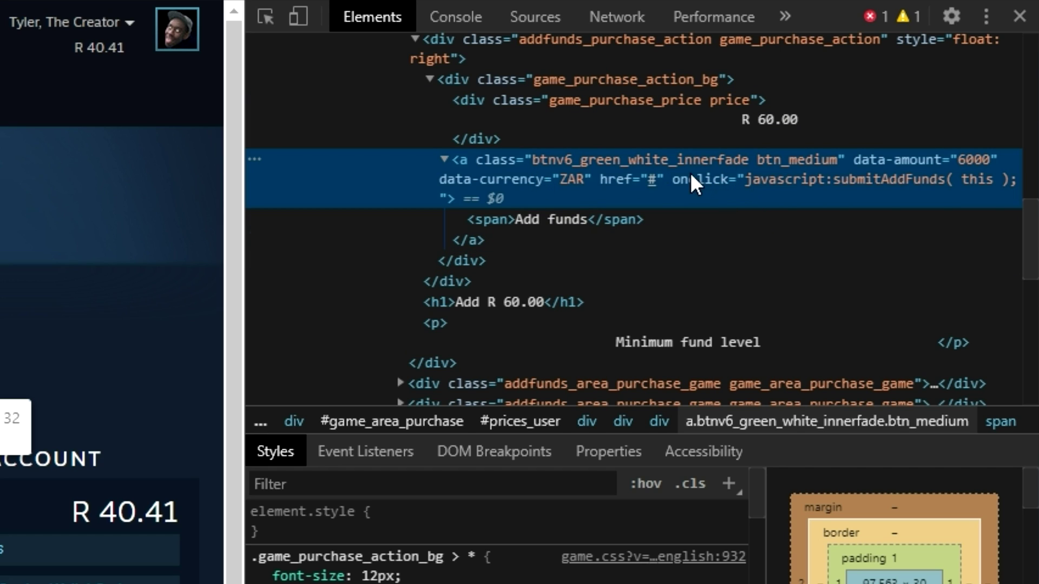
{"action": "double_click", "coordinate": [962, 161]}
{"action": "left_click", "coordinate": [966, 160]}
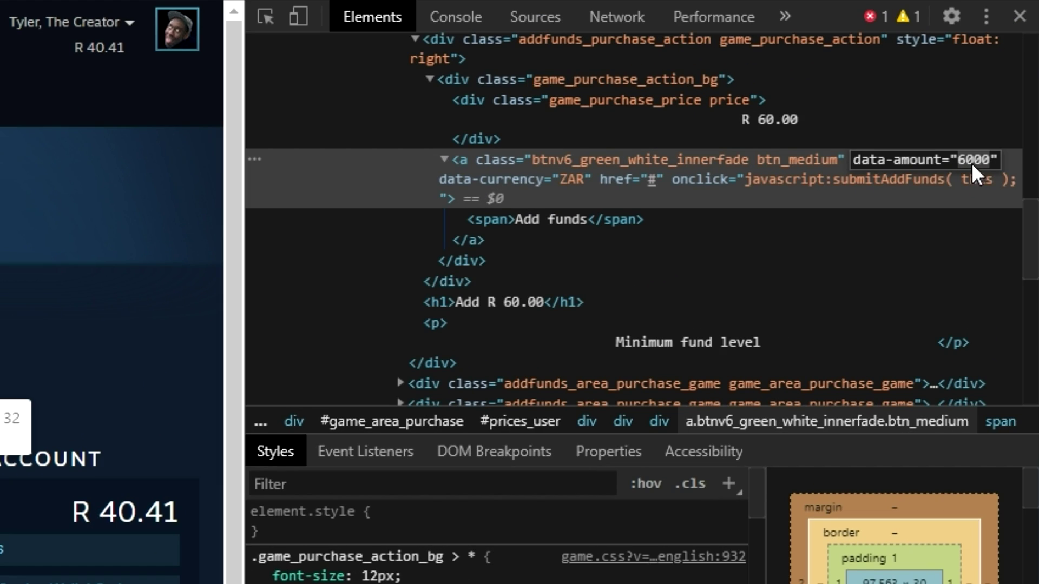
{"action": "left_click", "coordinate": [539, 178]}
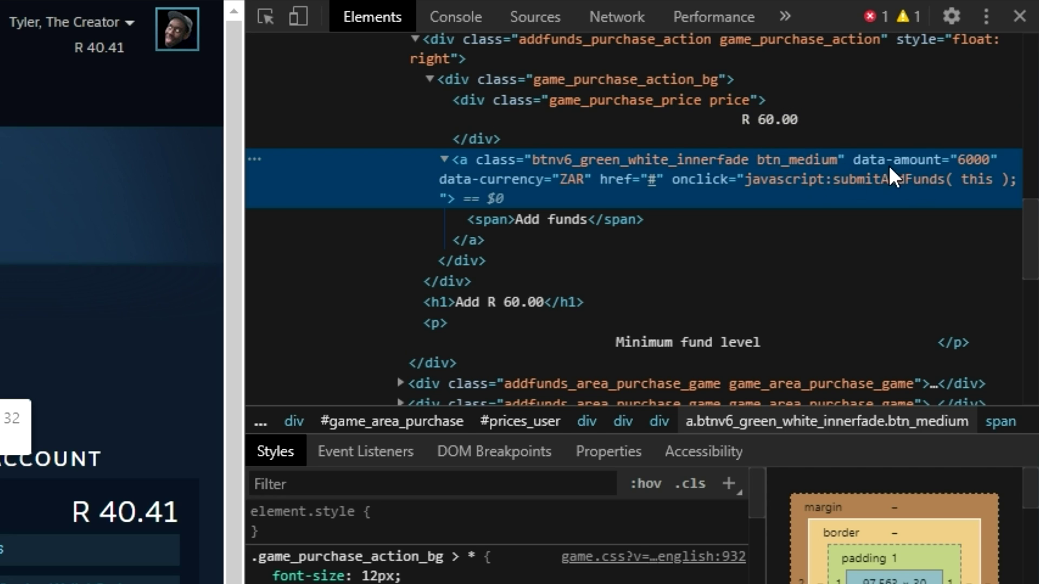
Step: Change the link's data-amount attribute from 6000 to 8000
{"action": "double_click", "coordinate": [966, 161]}
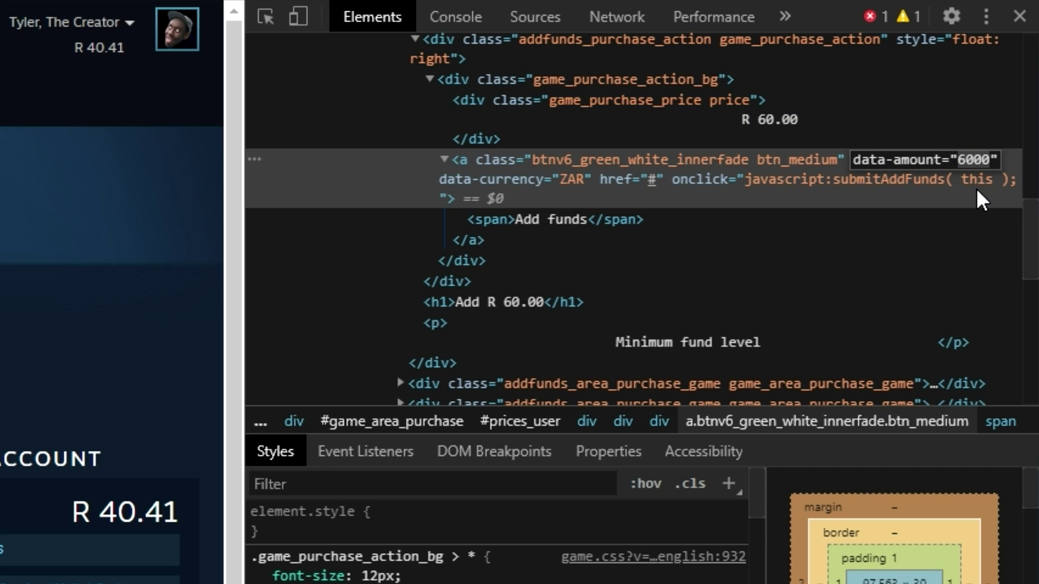
{"action": "type", "text": "8000"}
{"action": "left_click", "coordinate": [937, 217]}
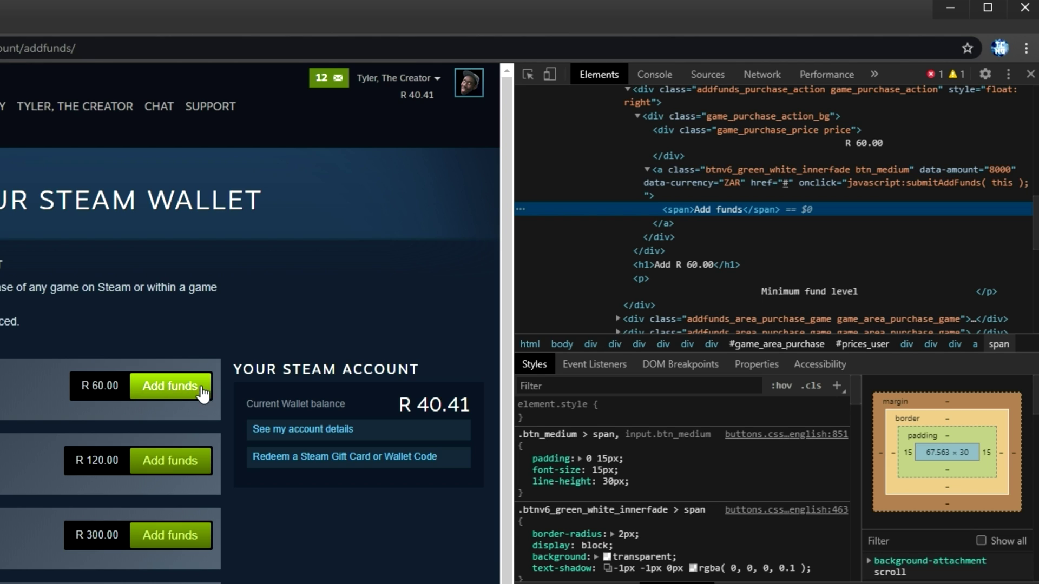
{"action": "left_click", "coordinate": [881, 191]}
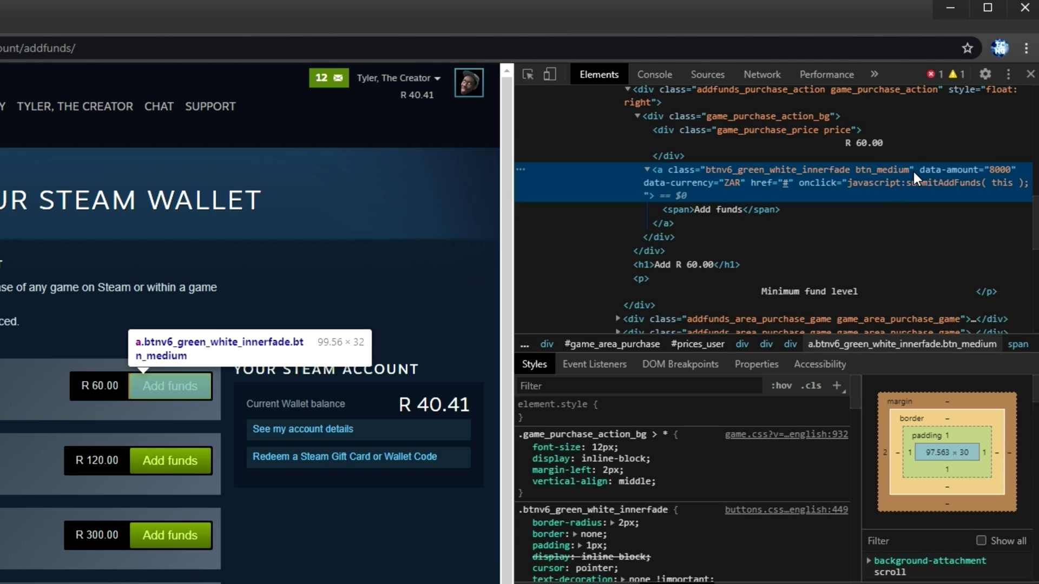
Step: Add funds with the edited R 60.00 option, choose Visa, and review the R 80.00 total
{"action": "left_click", "coordinate": [205, 388]}
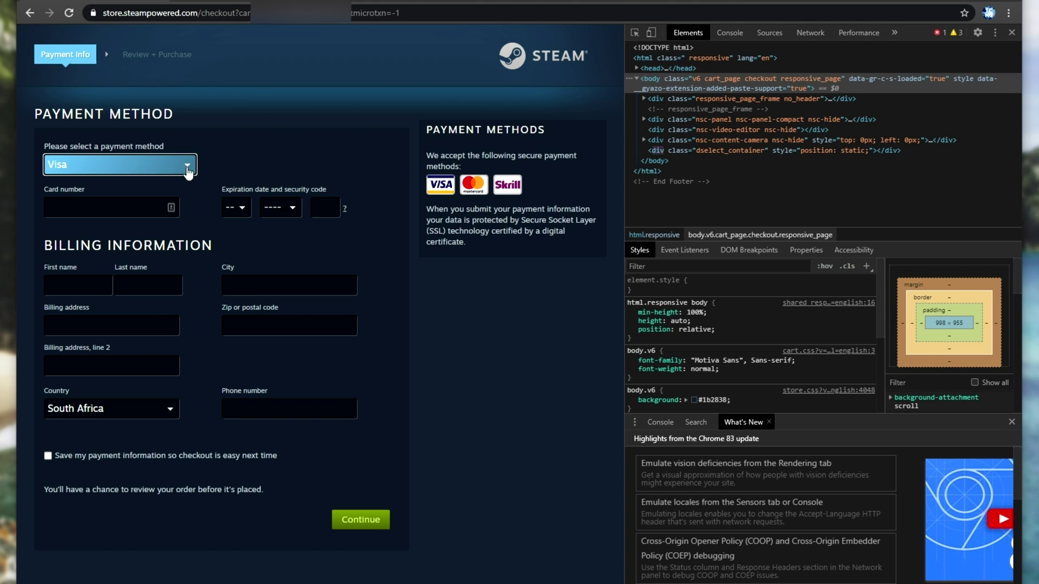
{"action": "left_click", "coordinate": [124, 165]}
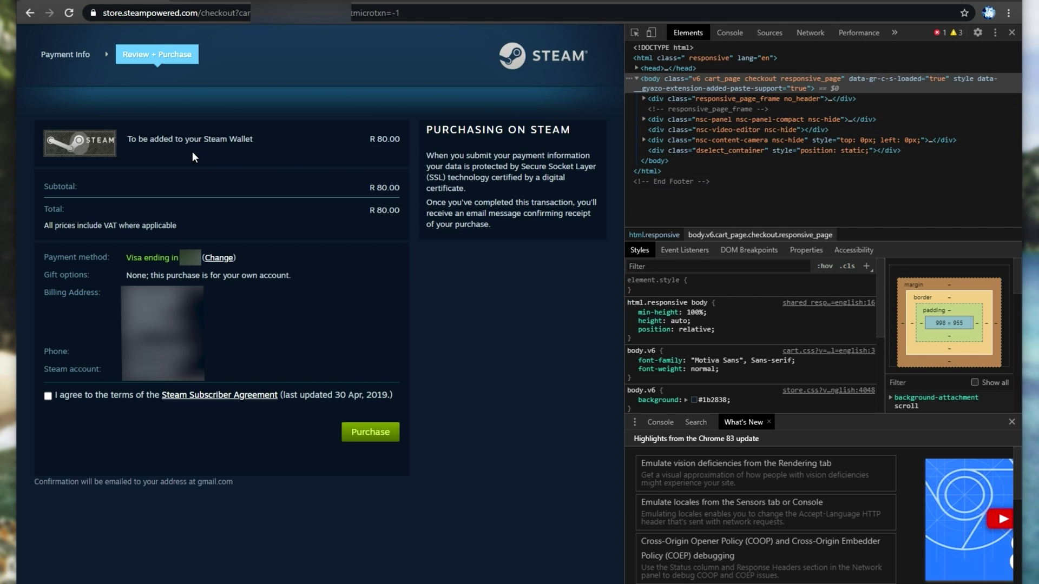
{"action": "left_click_drag", "start_coordinate": [127, 139], "coordinate": [258, 148]}
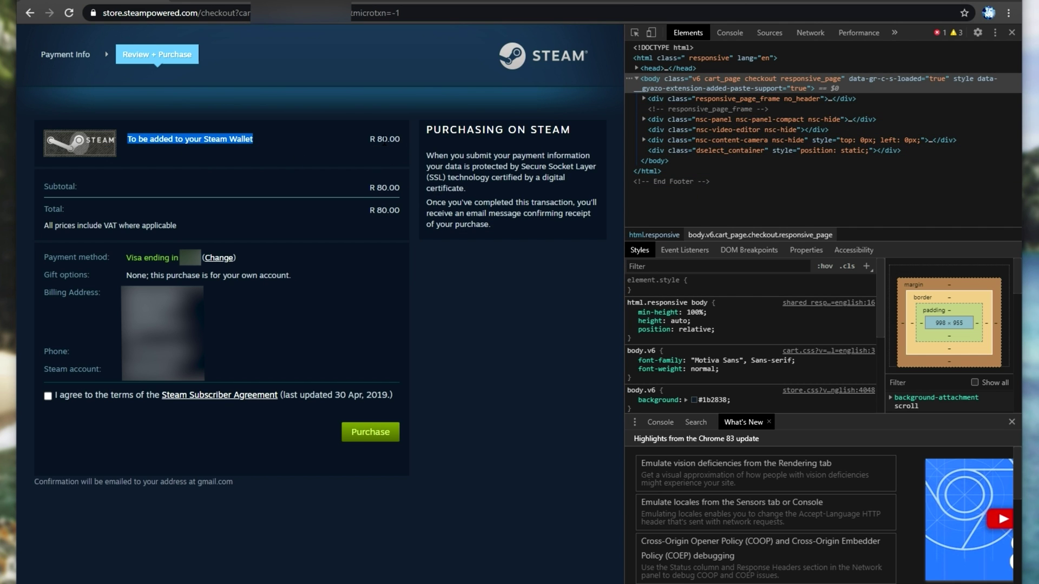
{"action": "double_click", "coordinate": [388, 139]}
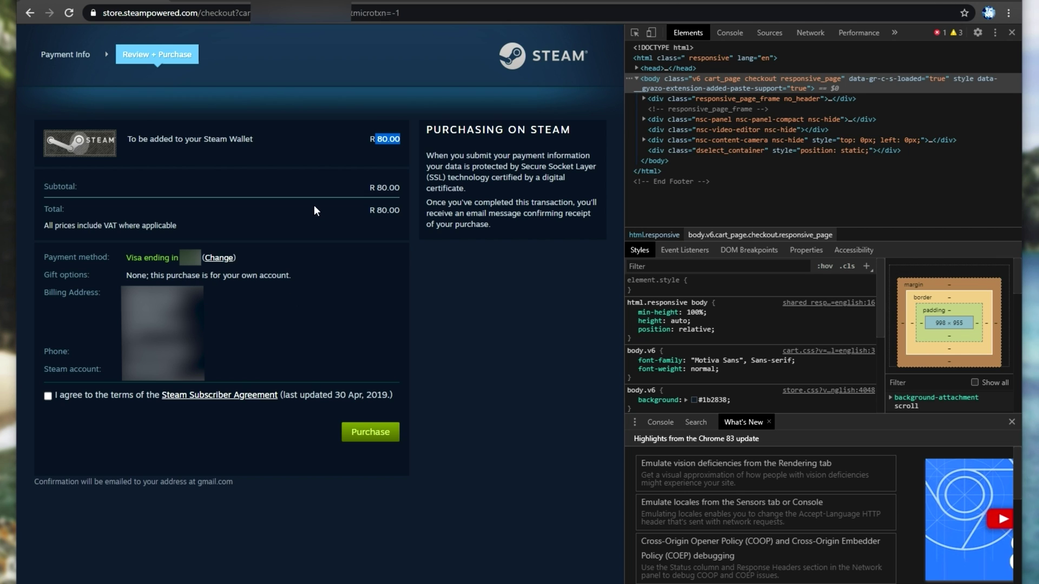
Step: Back on Add Funds, change the R 60.00 link's data-amount from 6000 to 8053
{"action": "left_click", "coordinate": [28, 13]}
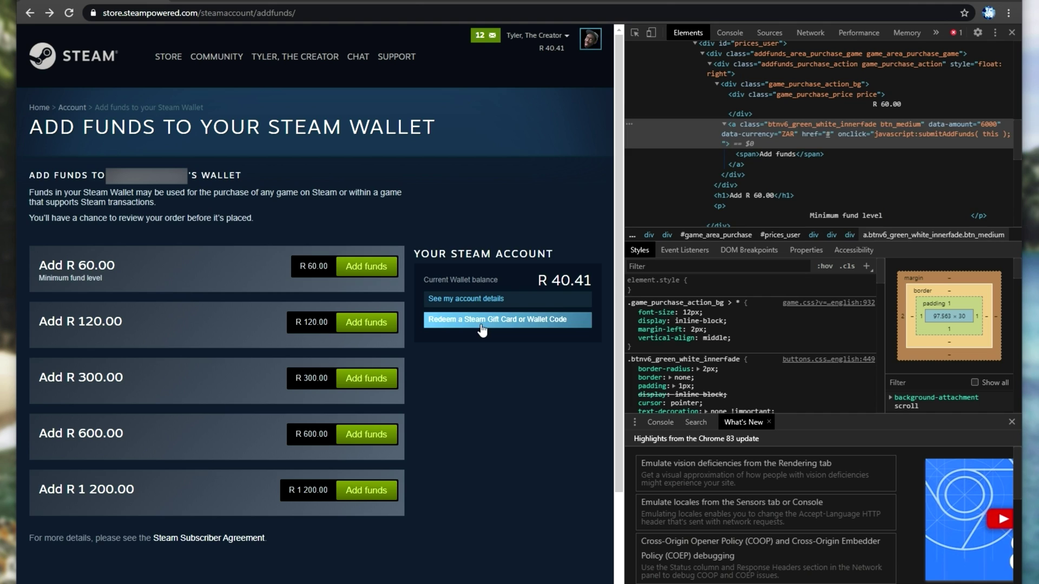
{"action": "right_click", "coordinate": [365, 265]}
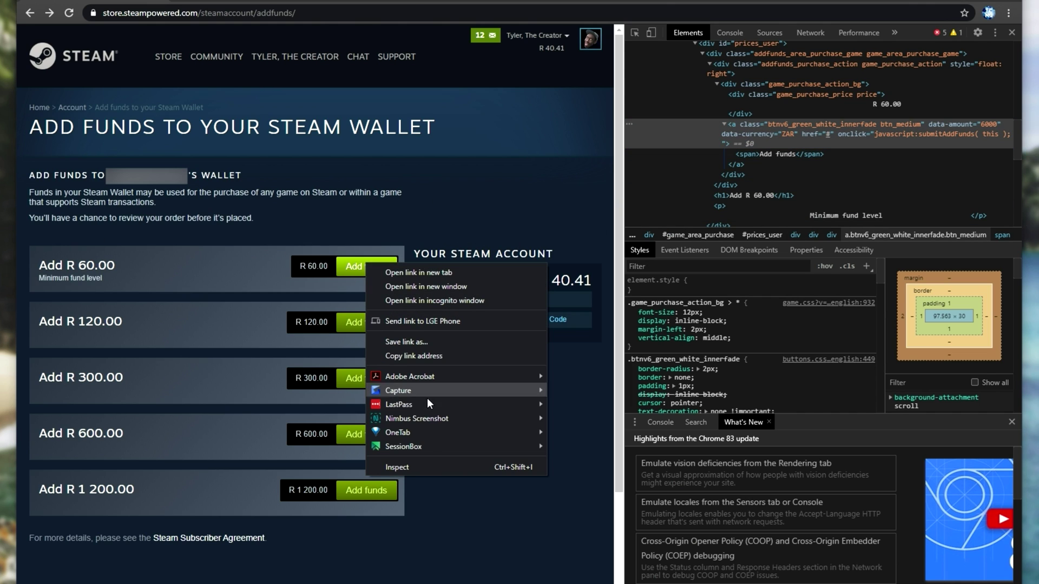
{"action": "left_click", "coordinate": [426, 466]}
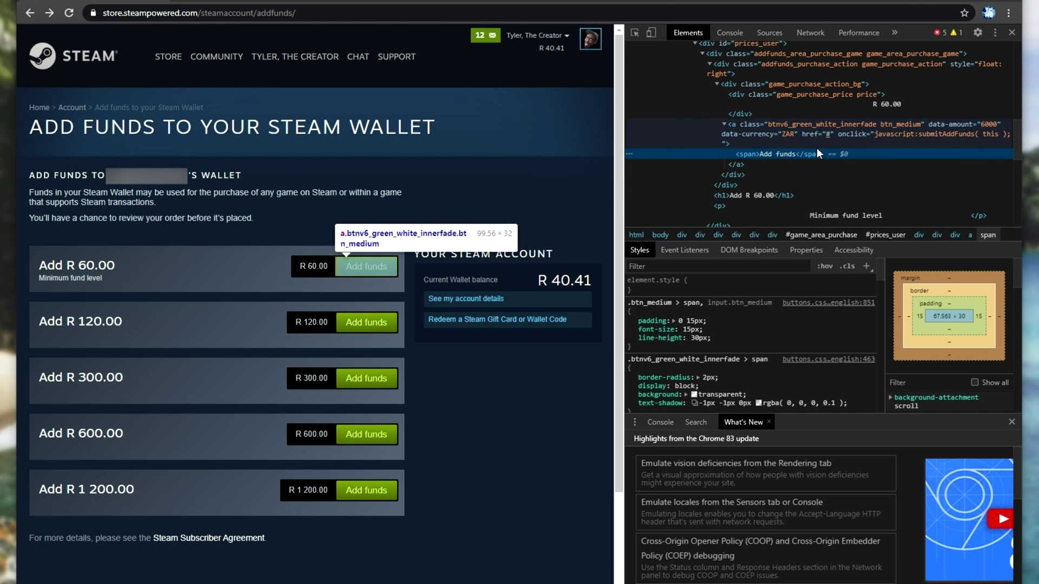
{"action": "left_click", "coordinate": [928, 134]}
{"action": "double_click", "coordinate": [989, 125]}
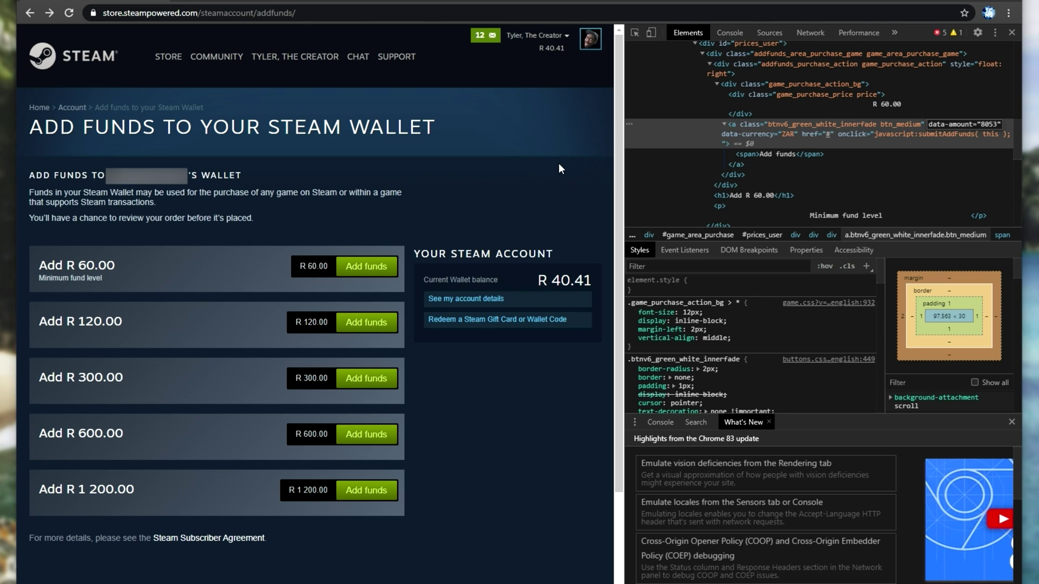
{"action": "key", "text": "Return"}
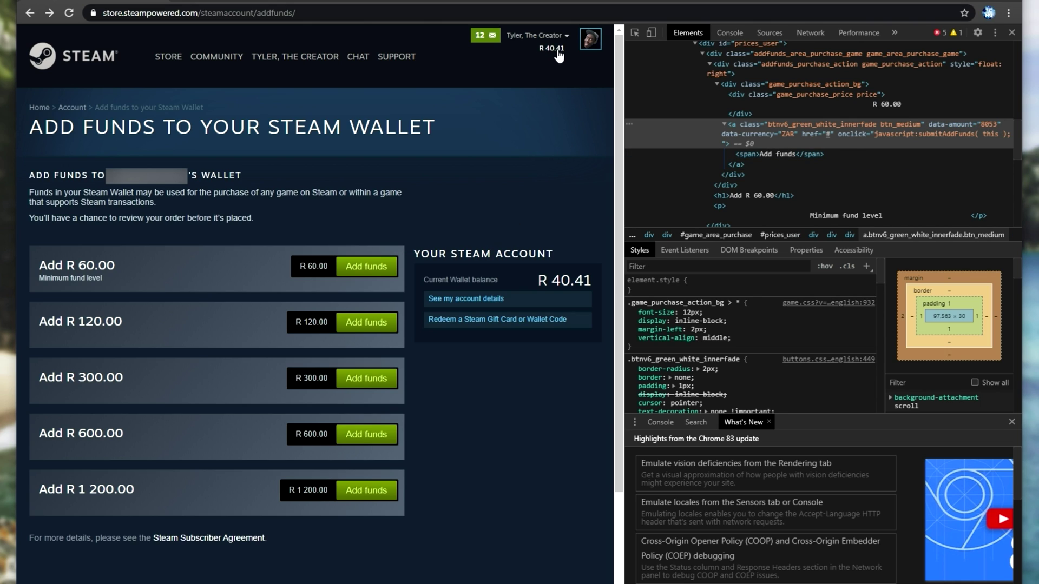
Step: Confirm the Steam wallet still shows R 40.41, then recheck the 8053 data-amount
{"action": "key", "text": "alt+Tab"}
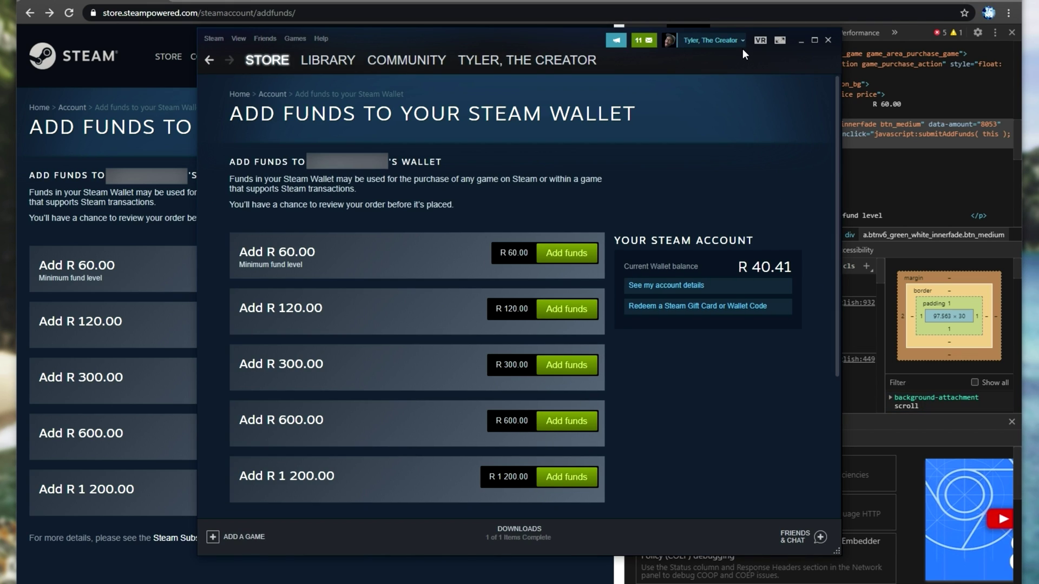
{"action": "left_click", "coordinate": [719, 41]}
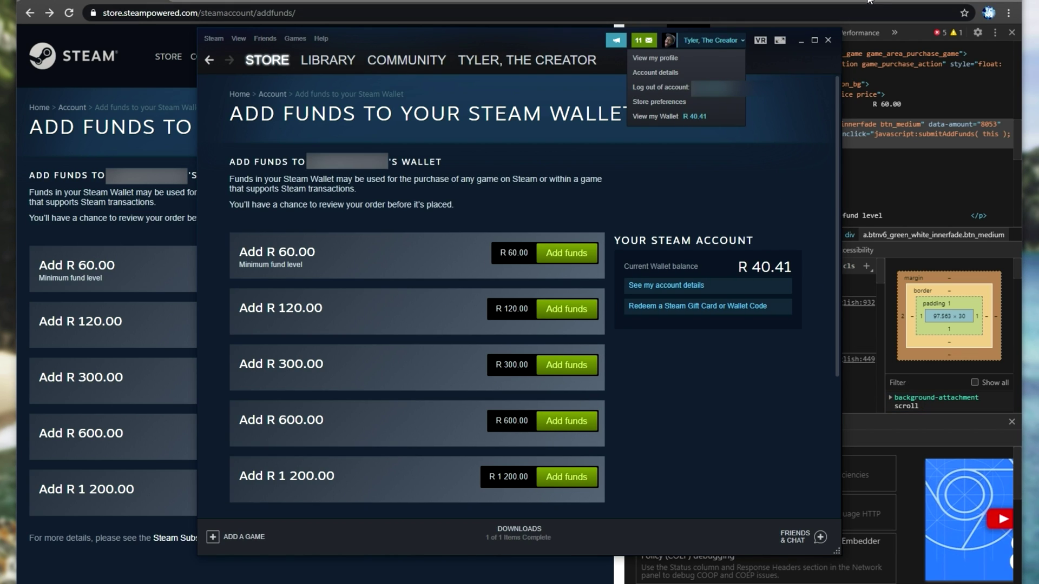
{"action": "key", "text": "alt+Tab"}
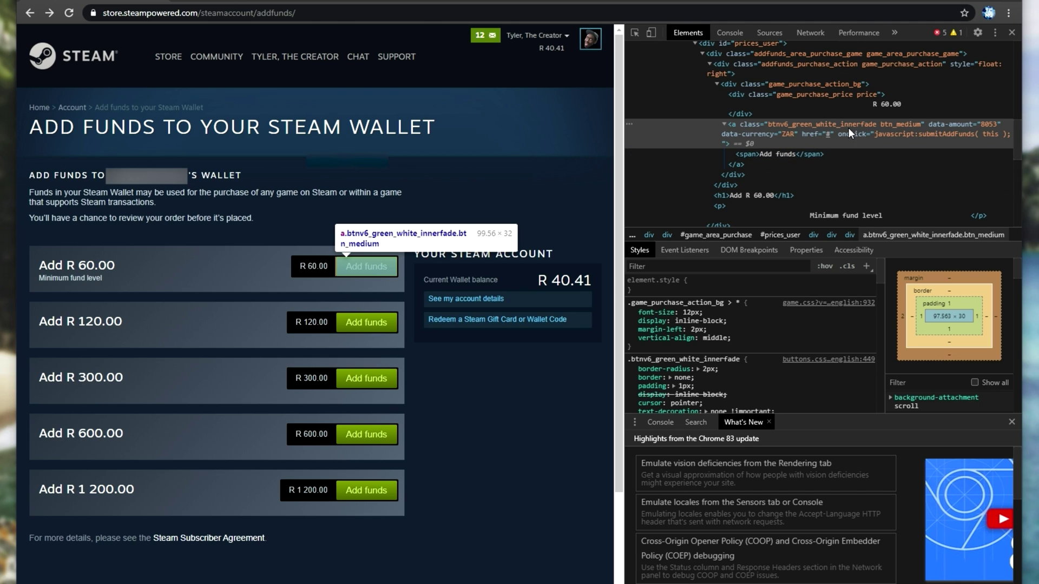
{"action": "double_click", "coordinate": [943, 127]}
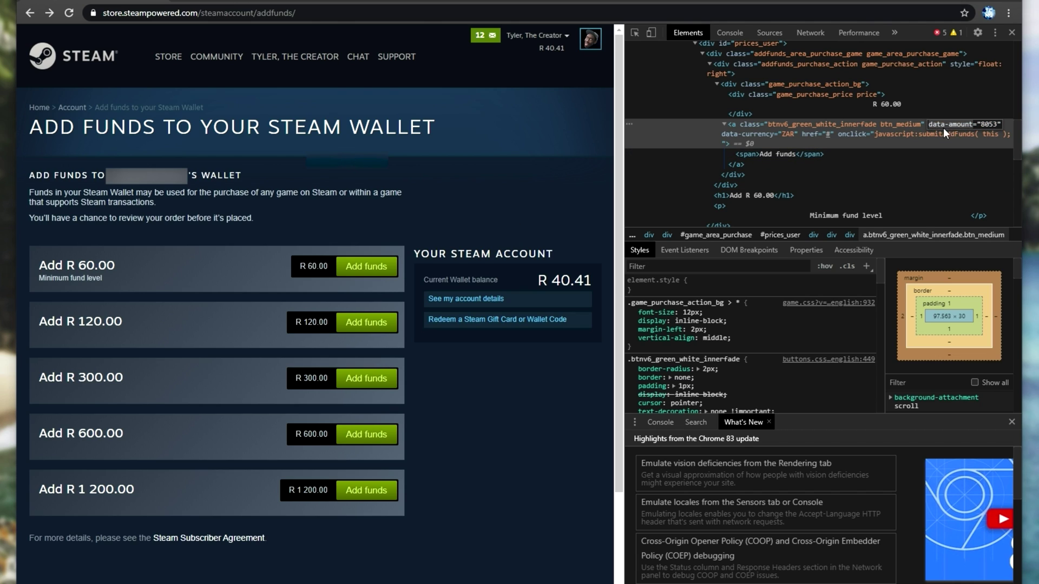
Step: Proceed to checkout showing R 80.53 to add to the wallet, and close DevTools
{"action": "left_click", "coordinate": [362, 272]}
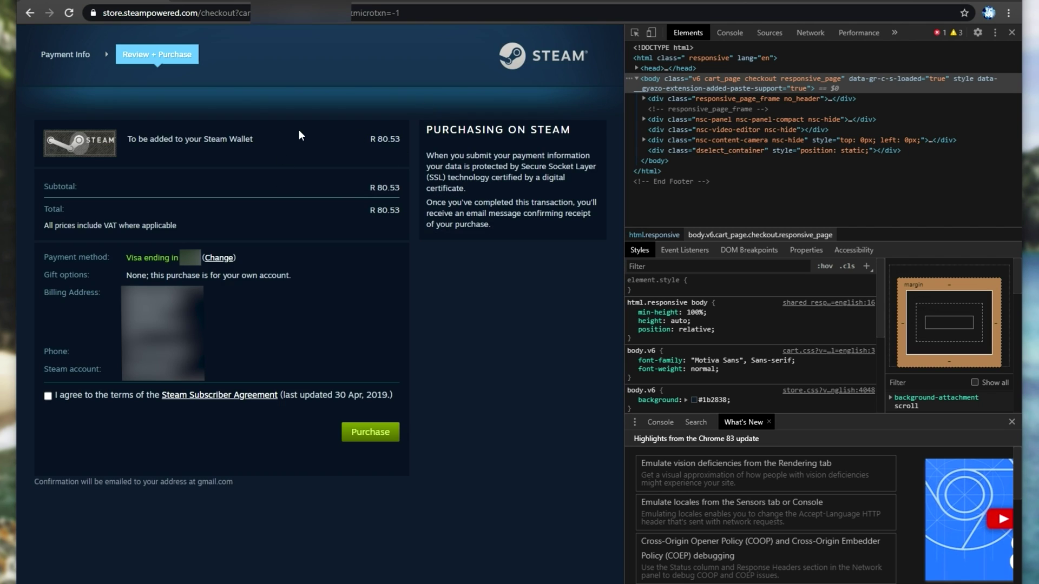
{"action": "left_click_drag", "start_coordinate": [139, 139], "coordinate": [326, 143]}
{"action": "left_click", "coordinate": [326, 143]}
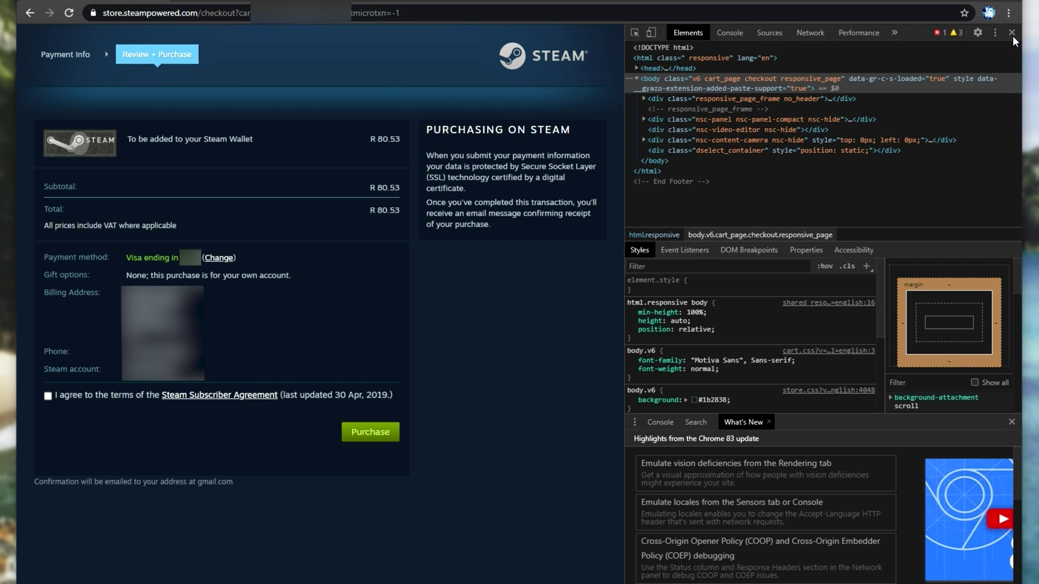
{"action": "left_click", "coordinate": [1011, 33]}
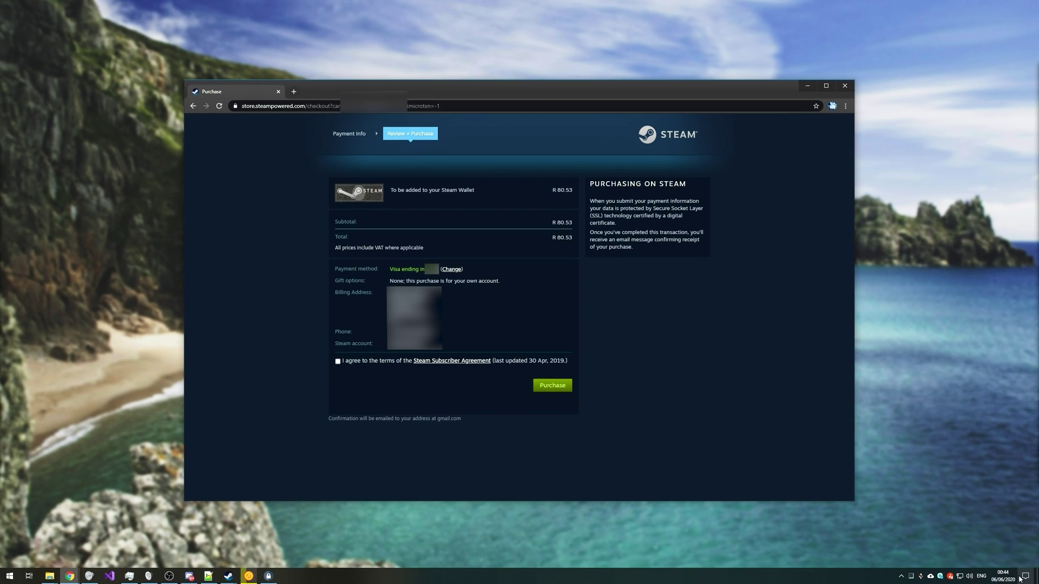
{"action": "left_click", "coordinate": [1009, 578]}
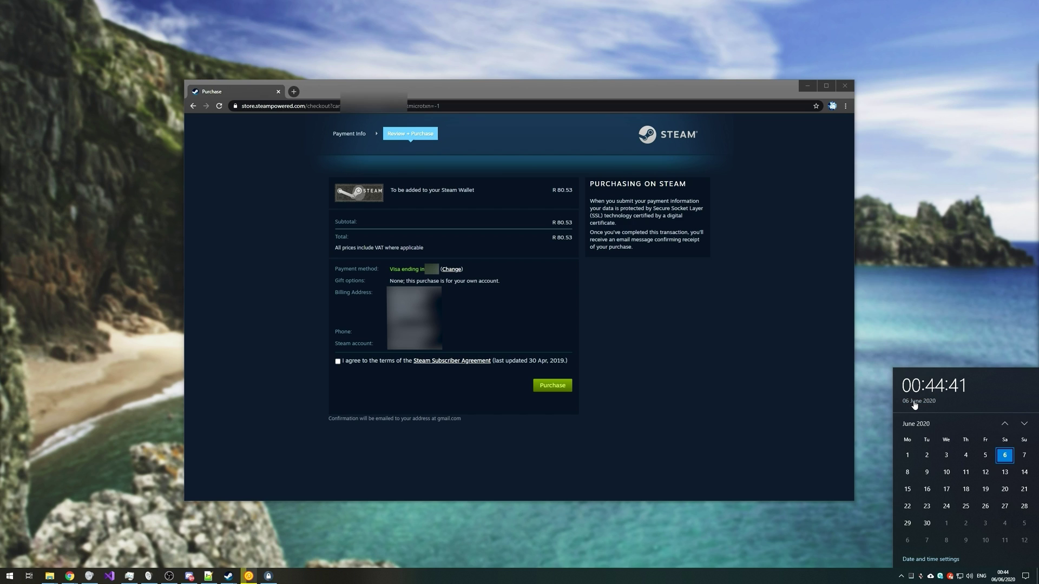
{"action": "left_click", "coordinate": [338, 361]}
{"action": "left_click", "coordinate": [557, 388]}
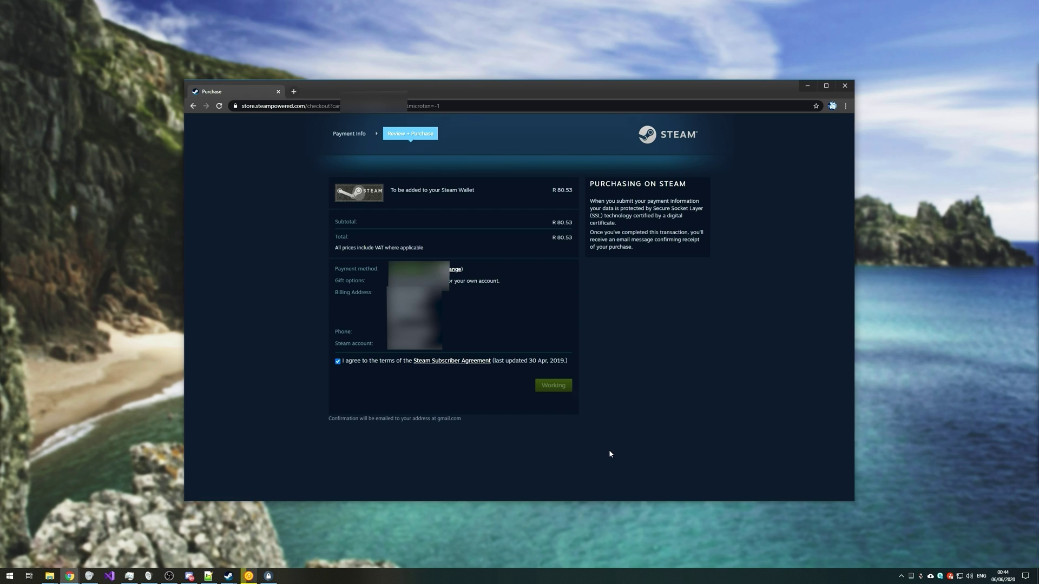
{"action": "left_click", "coordinate": [1003, 576]}
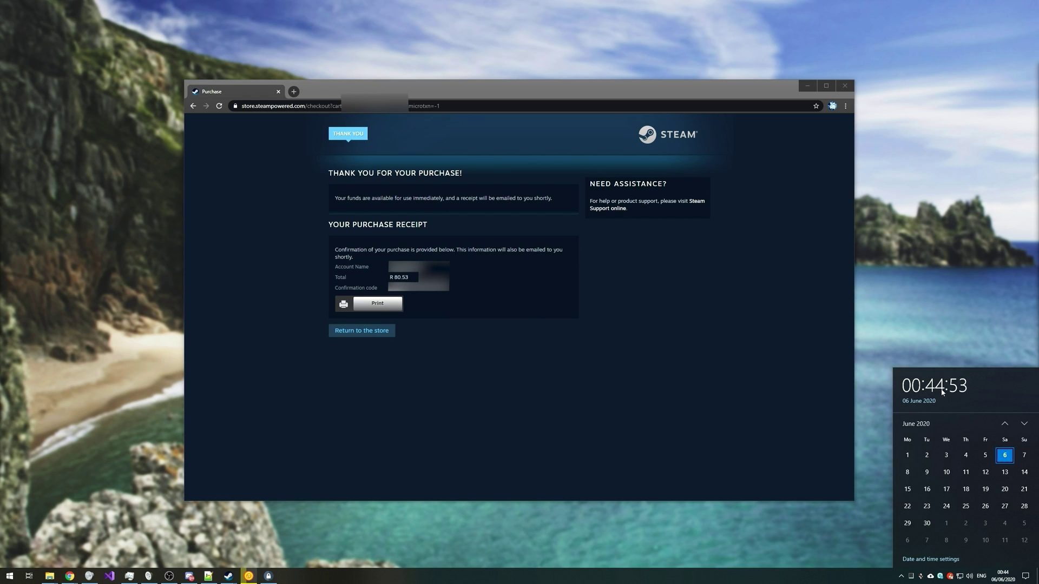
{"action": "left_click", "coordinate": [229, 575]}
{"action": "left_click", "coordinate": [254, 535]}
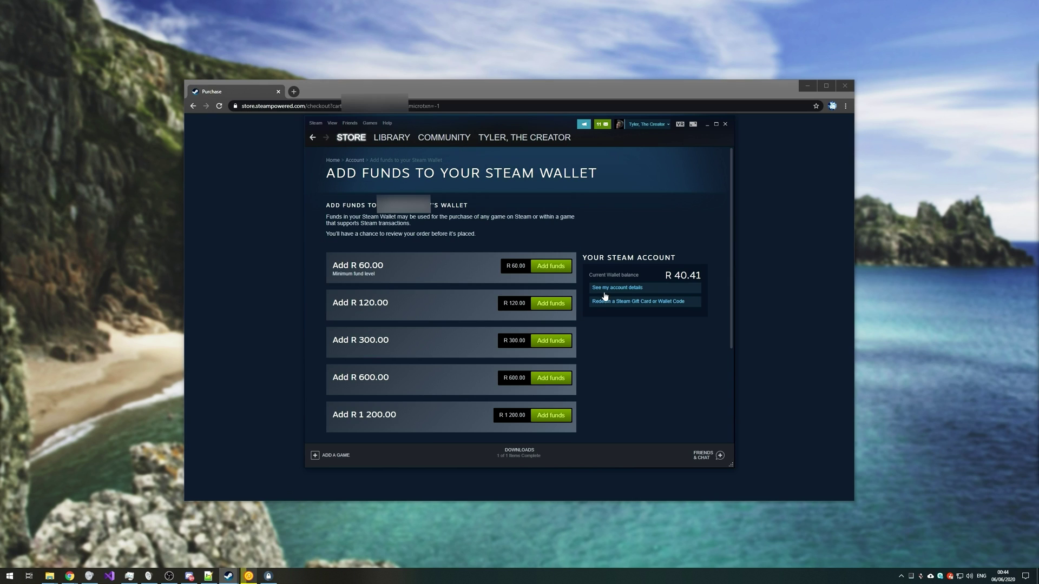
{"action": "left_click", "coordinate": [650, 125]}
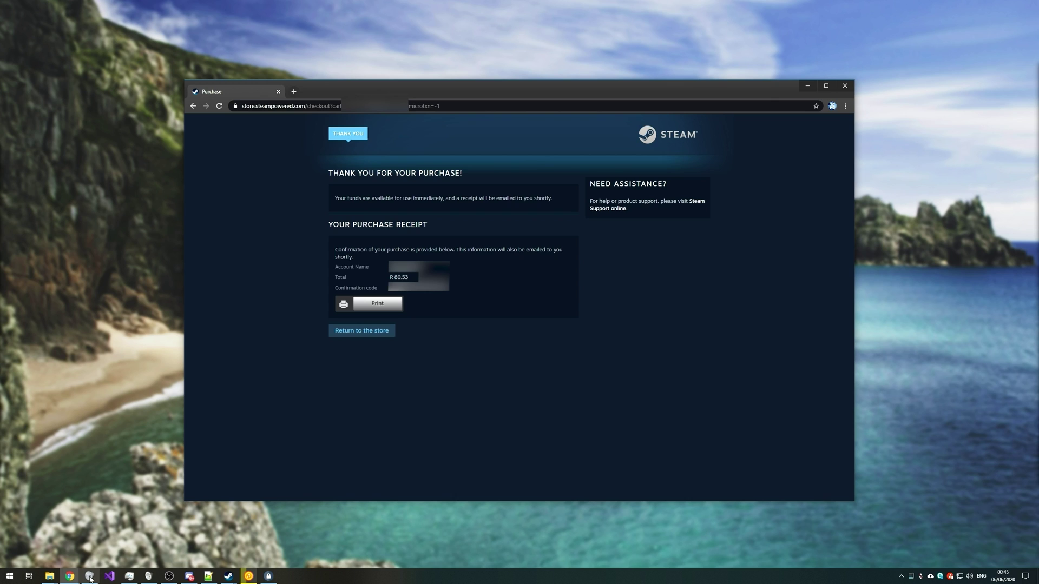
Step: Reload the Add Funds page in Steam and select the updated R 120.94 balance
{"action": "left_click", "coordinate": [228, 577]}
{"action": "right_click", "coordinate": [635, 231]}
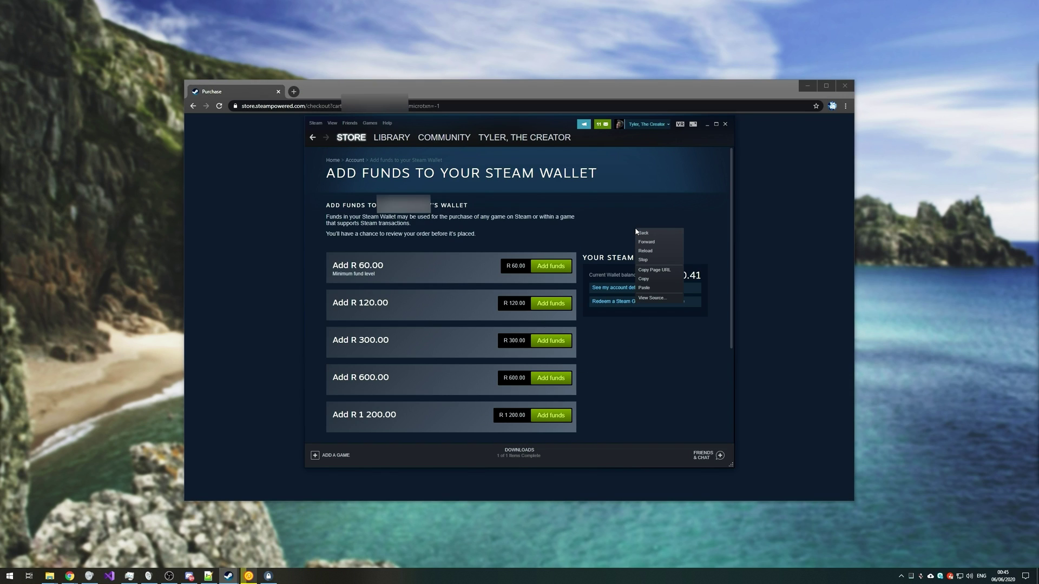
{"action": "left_click", "coordinate": [644, 276]}
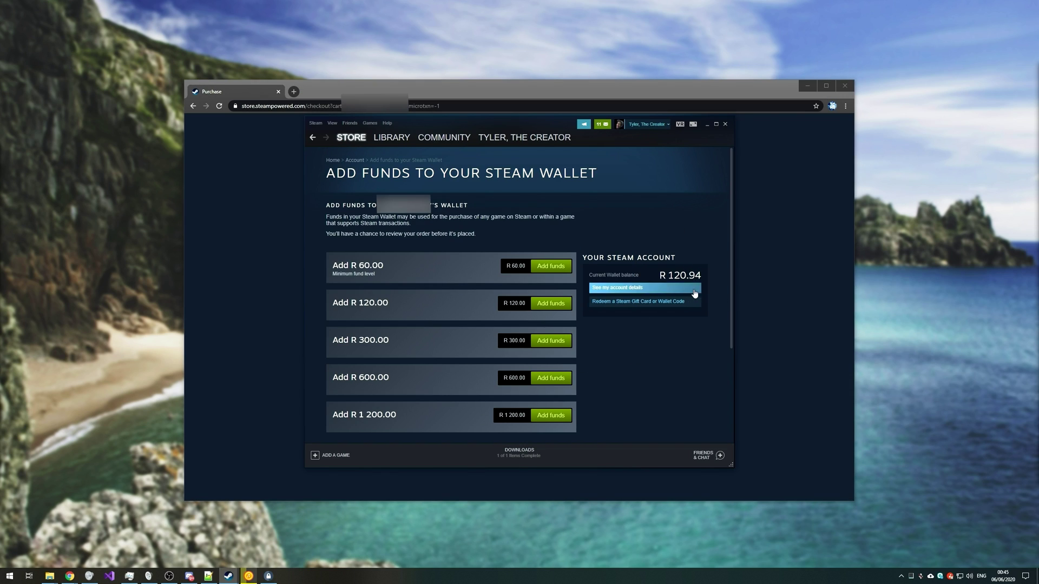
{"action": "triple_click", "coordinate": [680, 275]}
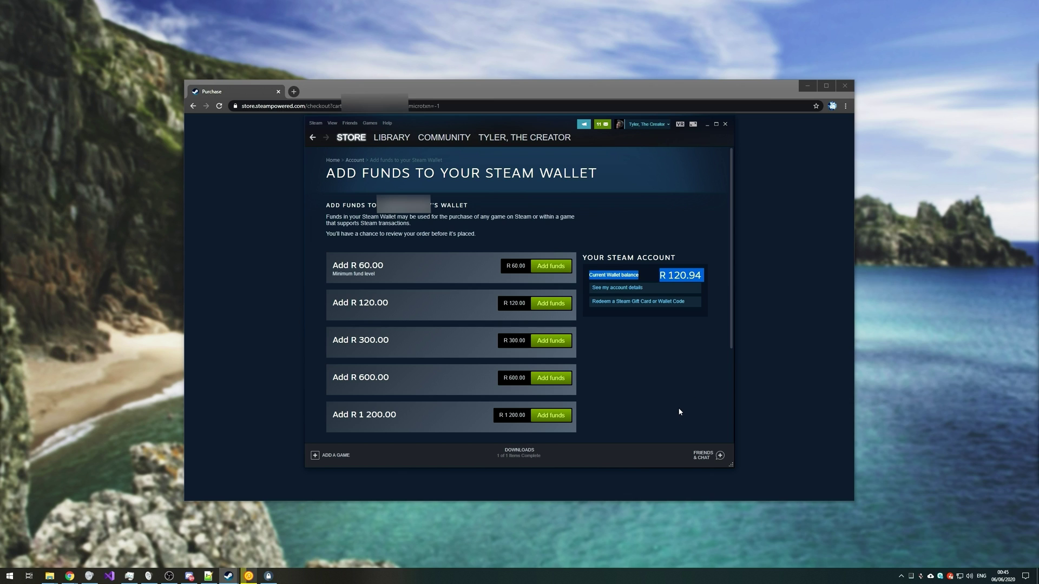